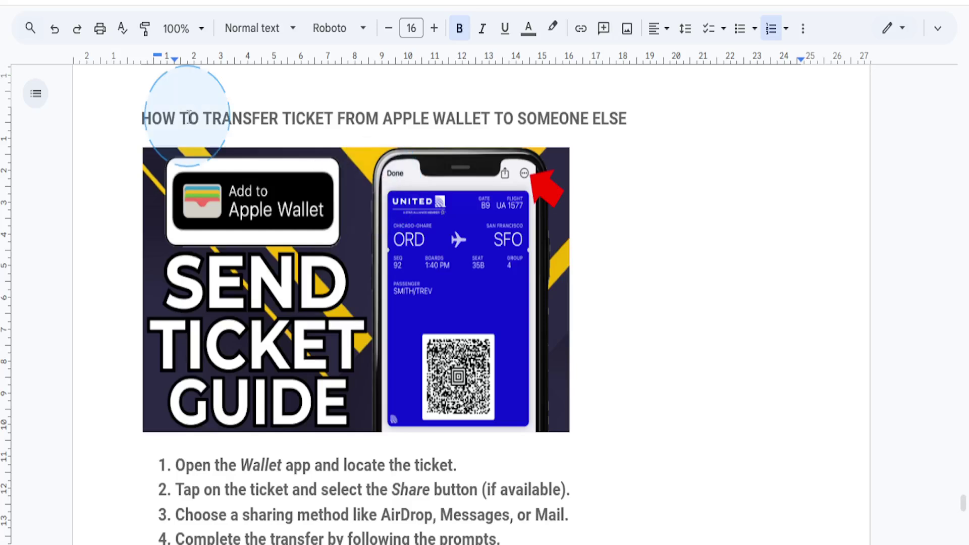
Step: Select 'APPLE WALLET TO SOMEONE ELSE' at the end of the guide's heading
left_click_drag(383, 119, 632, 118)
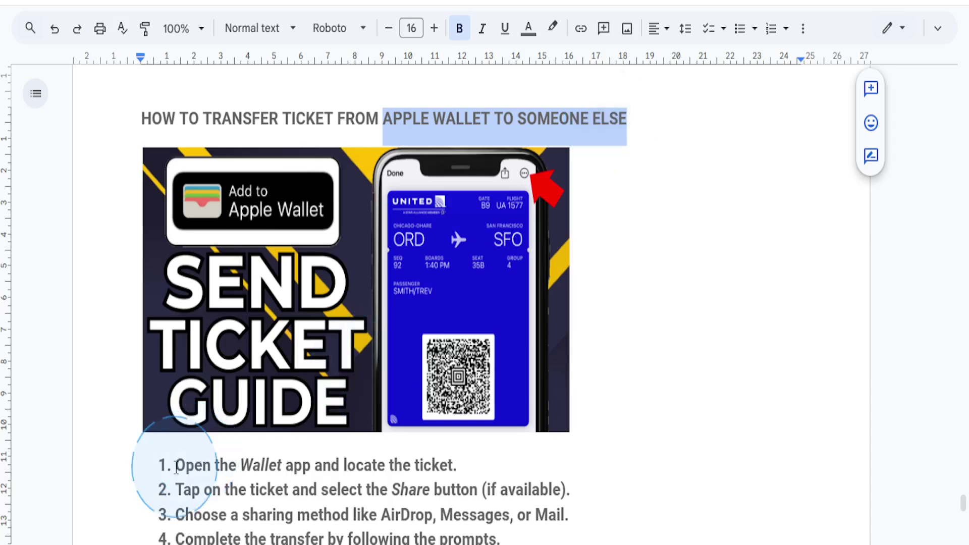
Step: Select 'Open the Wallet app and locate' at the start of step 1
double_click(193, 466)
left_click_drag(204, 462, 274, 463)
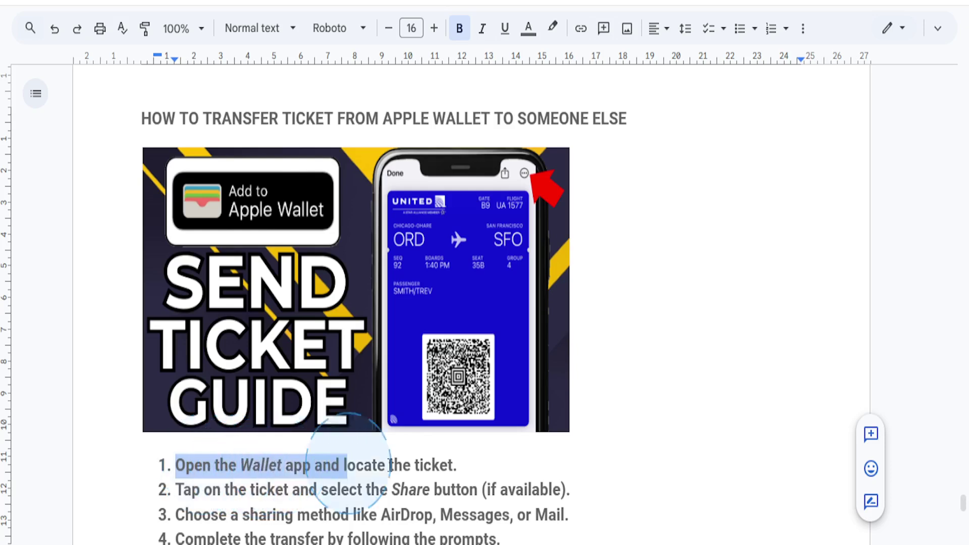
left_click_drag(274, 463, 389, 465)
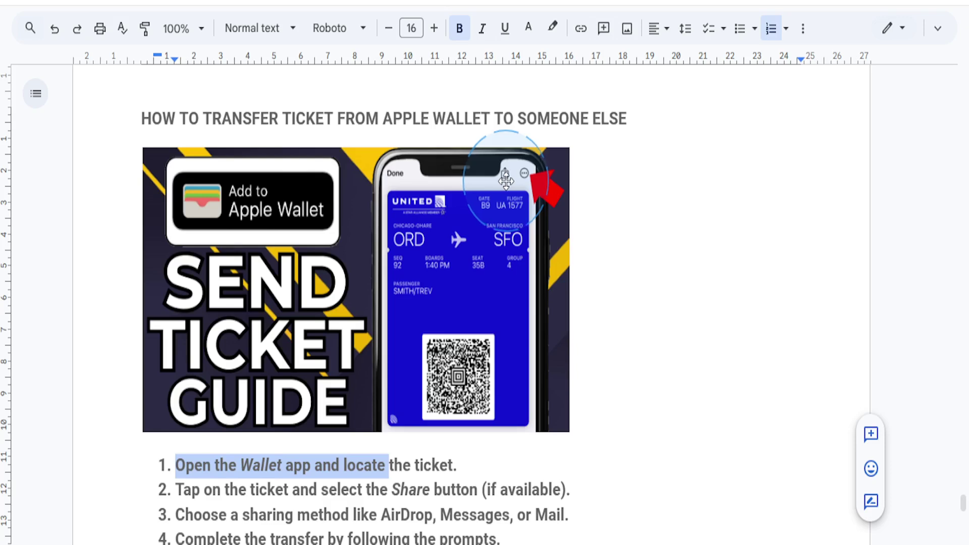
scroll(136, 349, "down", 2)
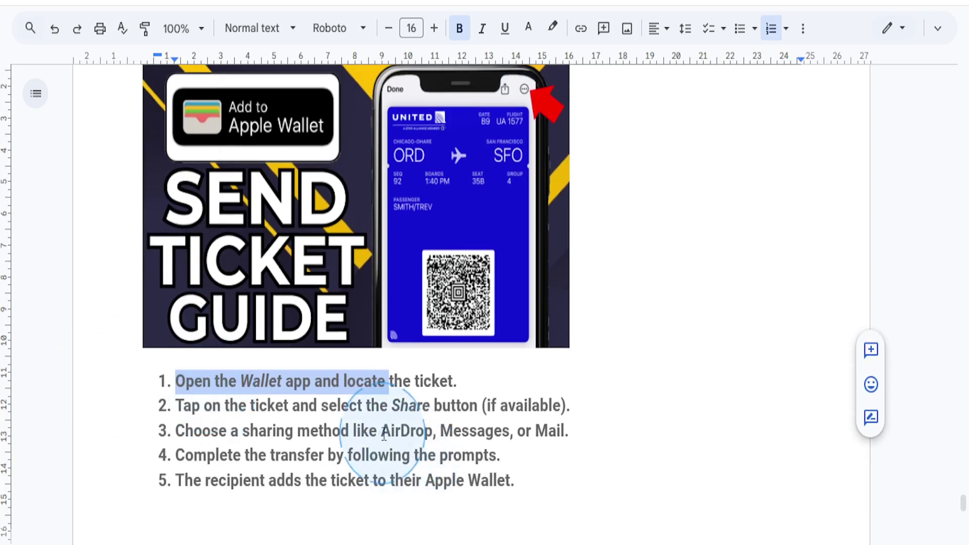
Step: Select 'AirDrop, Messages, or Mail' in step 3, then 'Complete the' in step 4
left_click_drag(381, 430, 556, 430)
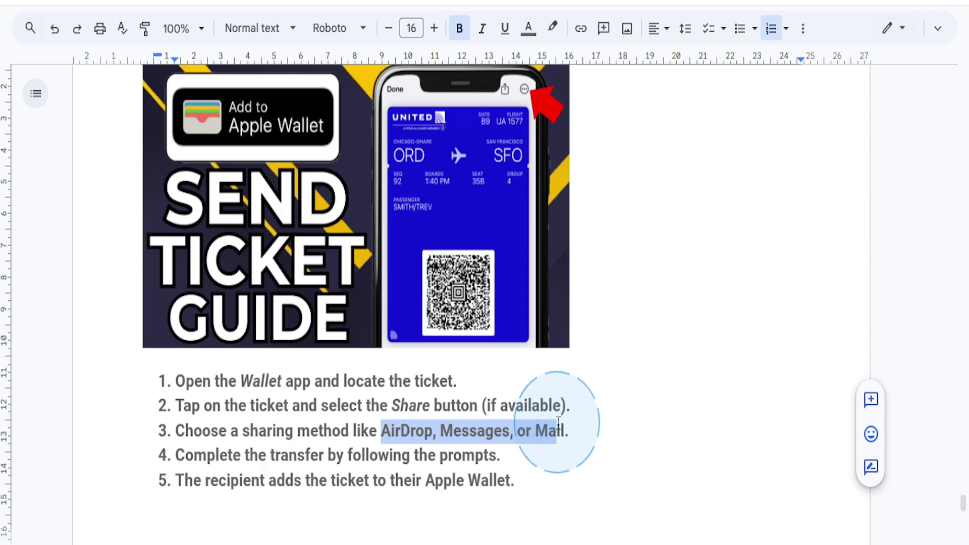
left_click(559, 429)
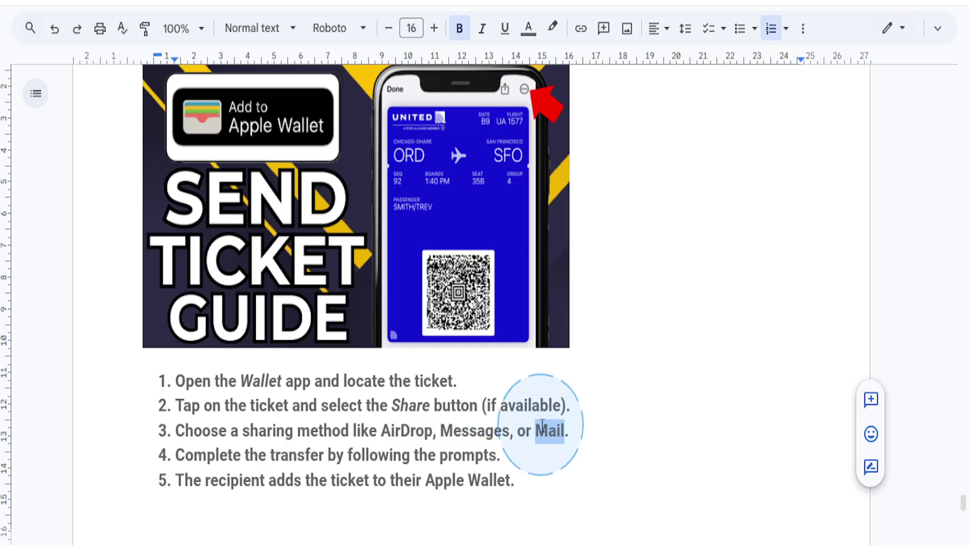
left_click(526, 430)
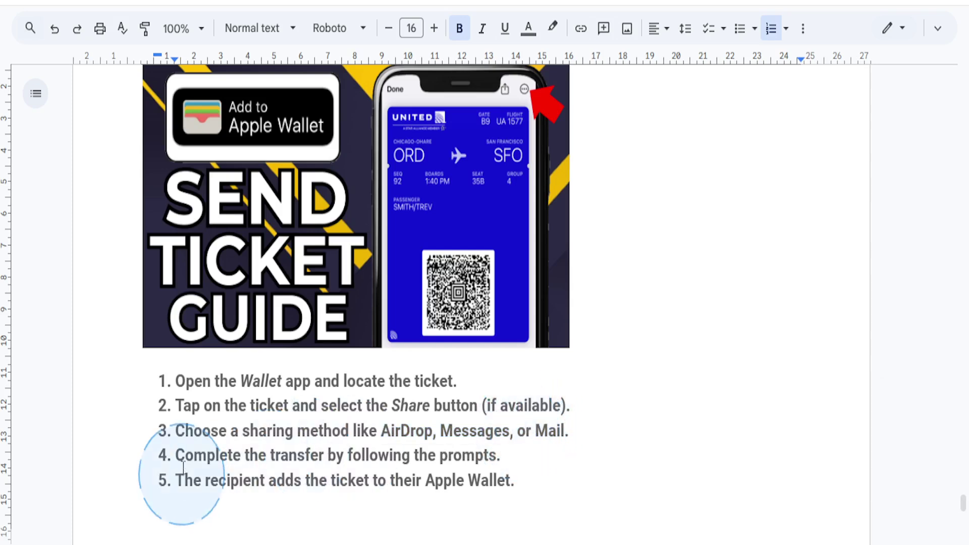
left_click_drag(176, 455, 257, 454)
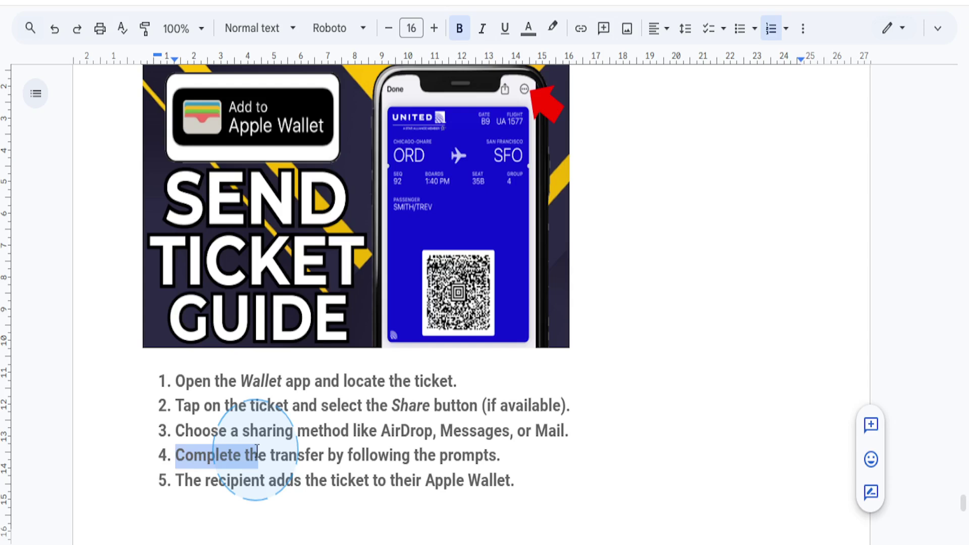
Step: Select the full step 5 sentence, 'The recipient adds the ticket to their Apple Wallet.'
left_click(220, 454)
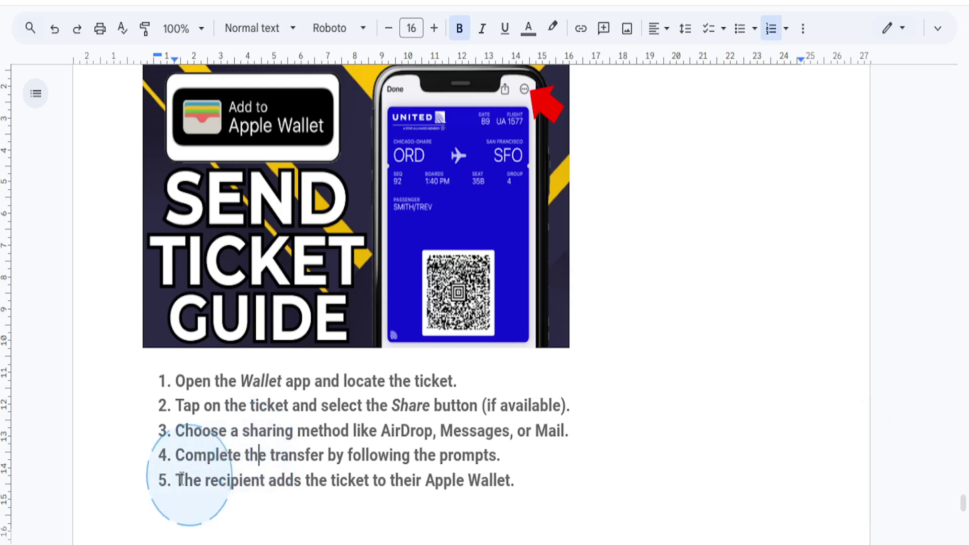
mouse_move(176, 477)
left_mouse_down()
mouse_move(182, 488)
mouse_move(286, 491)
mouse_move(389, 475)
left_mouse_up()
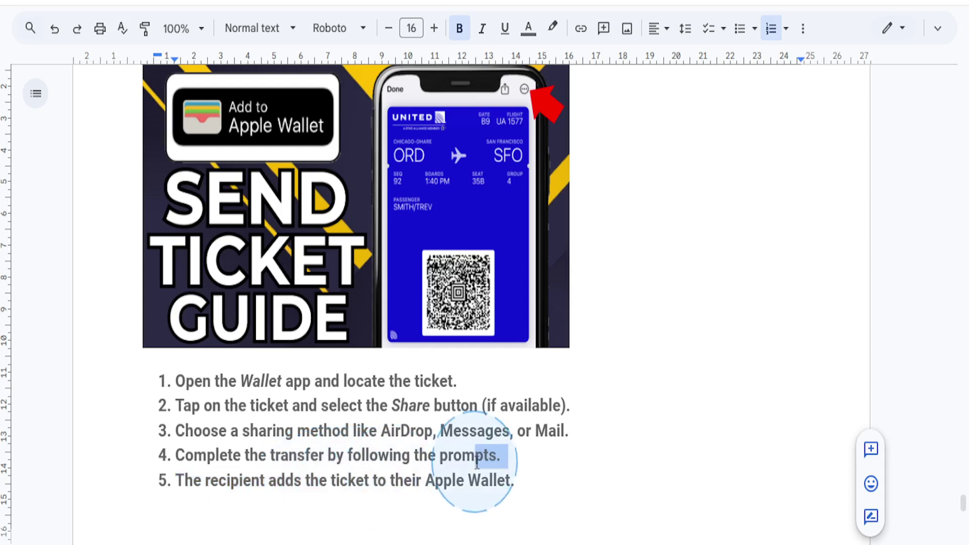
left_click_drag(390, 475, 536, 475)
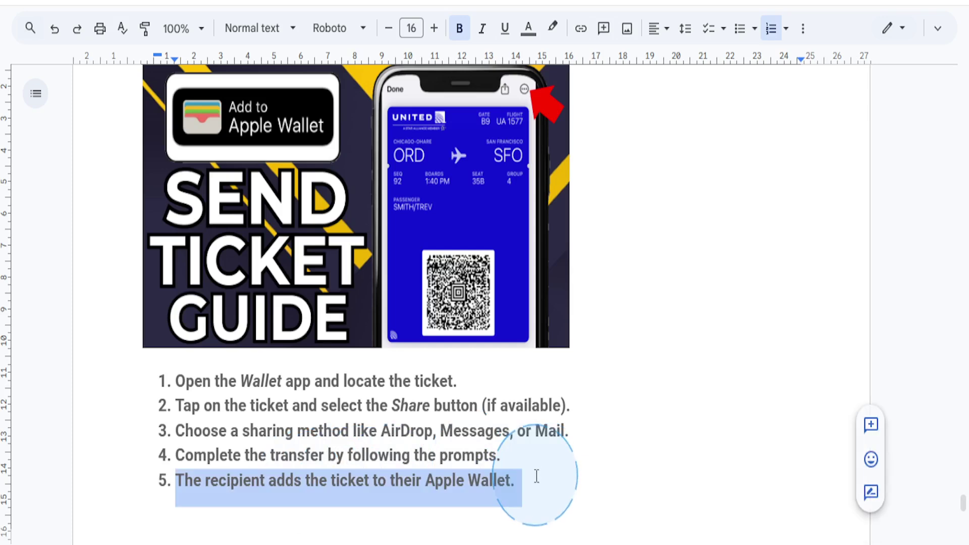
scroll(485, 378, "up", 3)
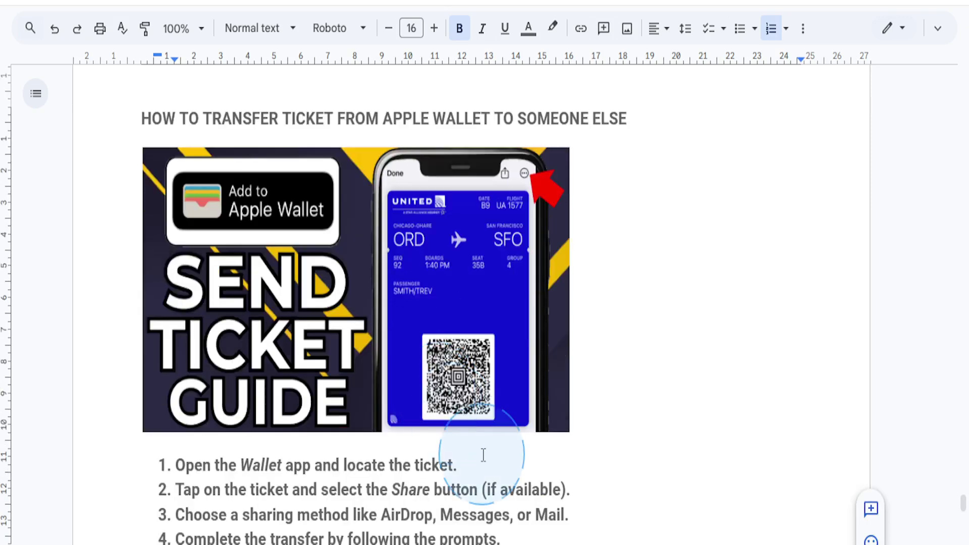
left_click(499, 490)
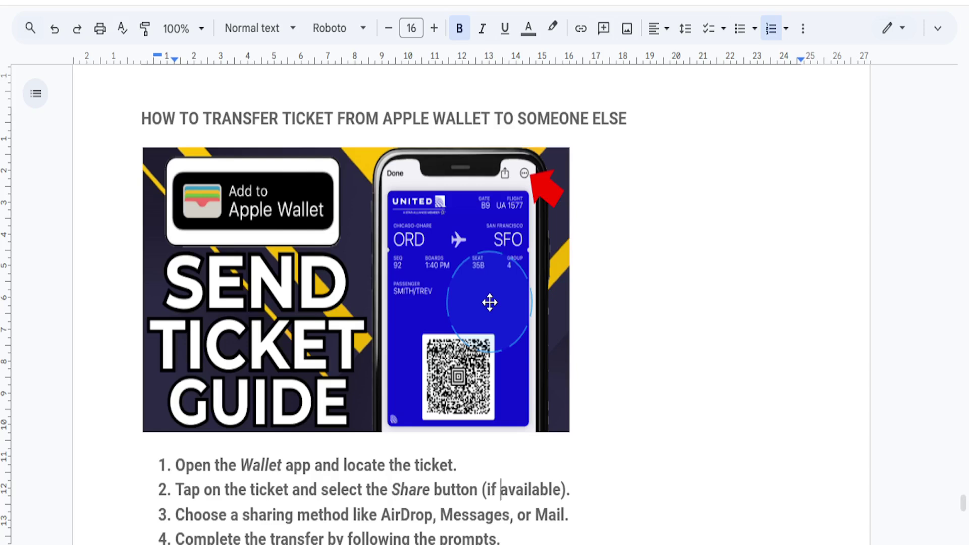
left_click(692, 464)
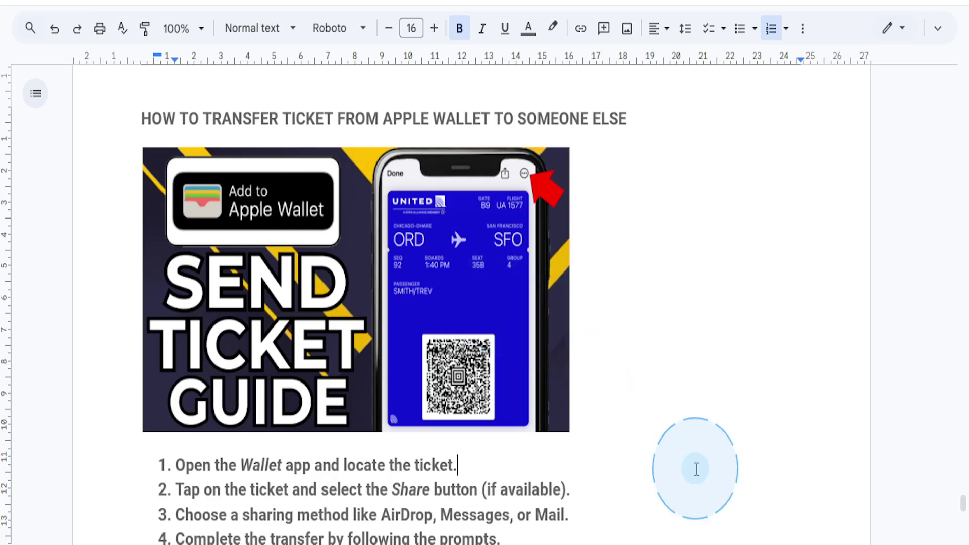